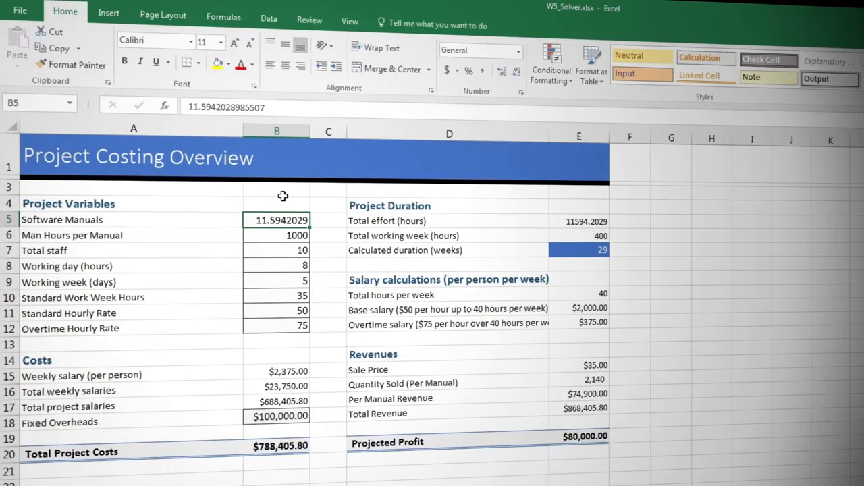
# - Set the number of Software Manuals in cell B5 to 12
pyautogui.write('12')
pyautogui.hotkey('ctrl', 'Return')
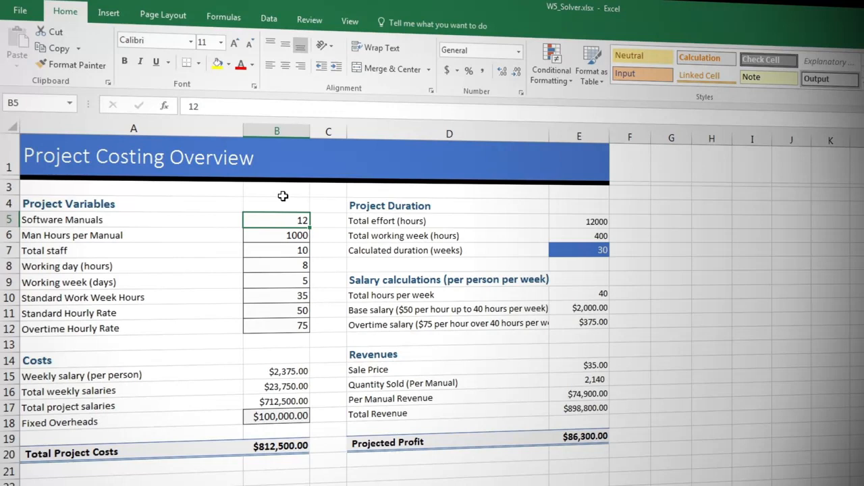
# - Check in the Excel add-in options that the Solver Add-in is enabled
pyautogui.click(269, 20)
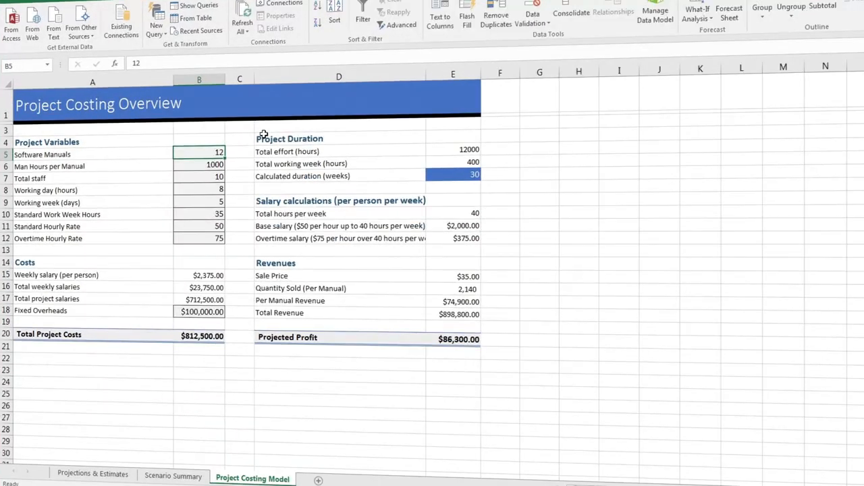
pyautogui.click(12, 1)
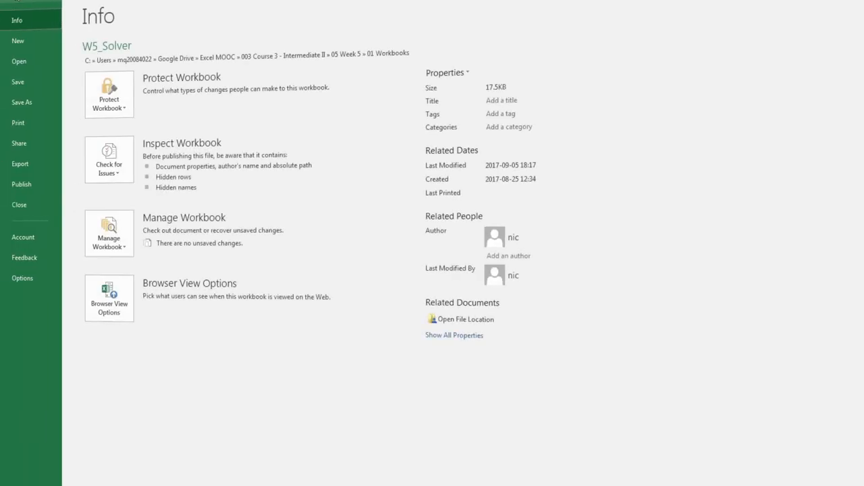
pyautogui.click(35, 276)
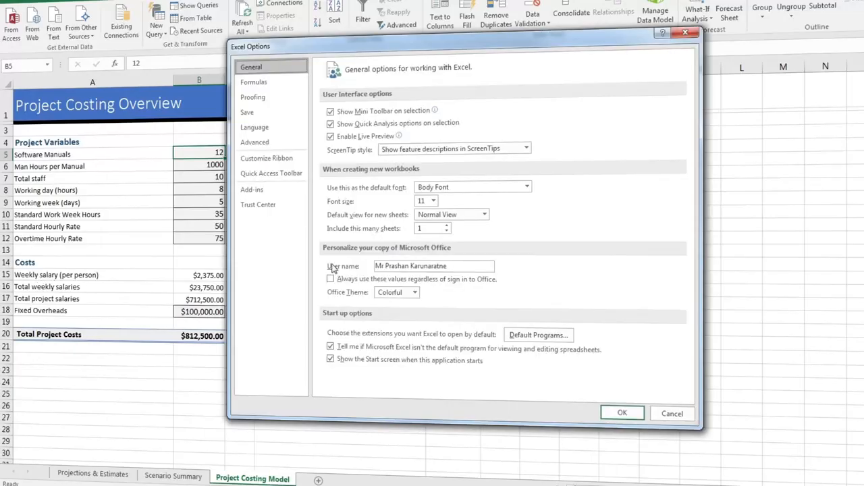
pyautogui.click(276, 189)
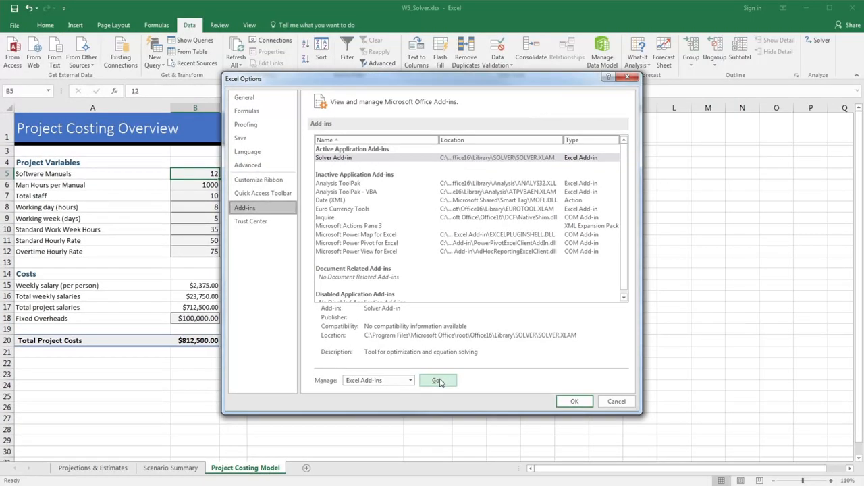
pyautogui.click(437, 382)
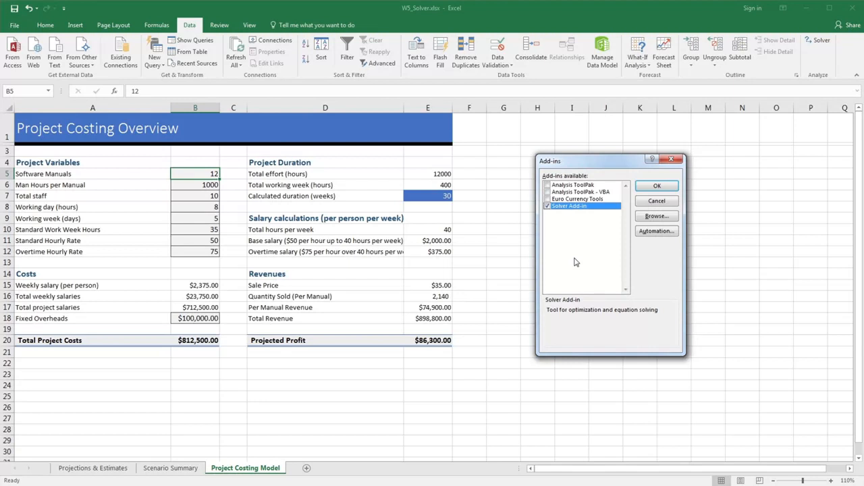
pyautogui.click(656, 186)
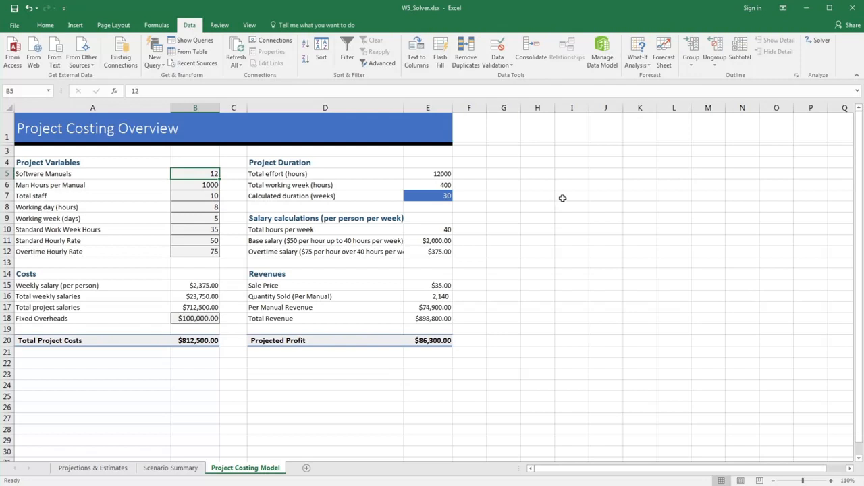
# - Set up Solver with the calculated duration in E7 as the objective and a target value of 20
pyautogui.click(818, 42)
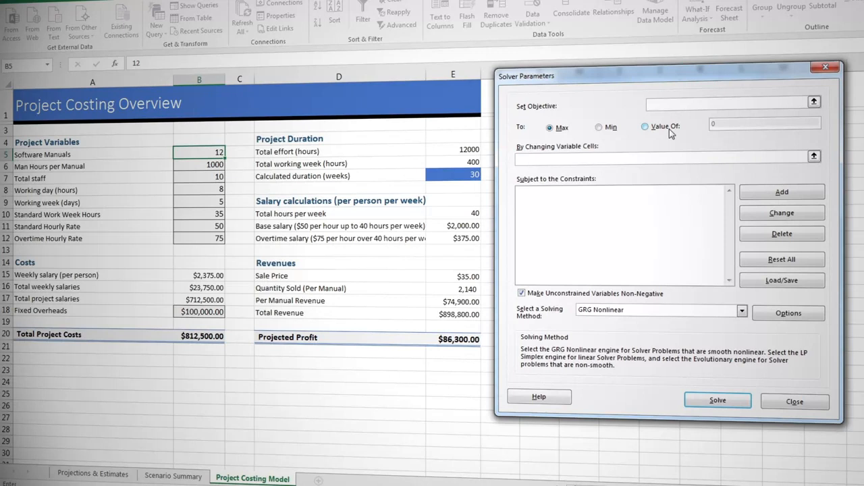
pyautogui.click(469, 175)
pyautogui.click(645, 127)
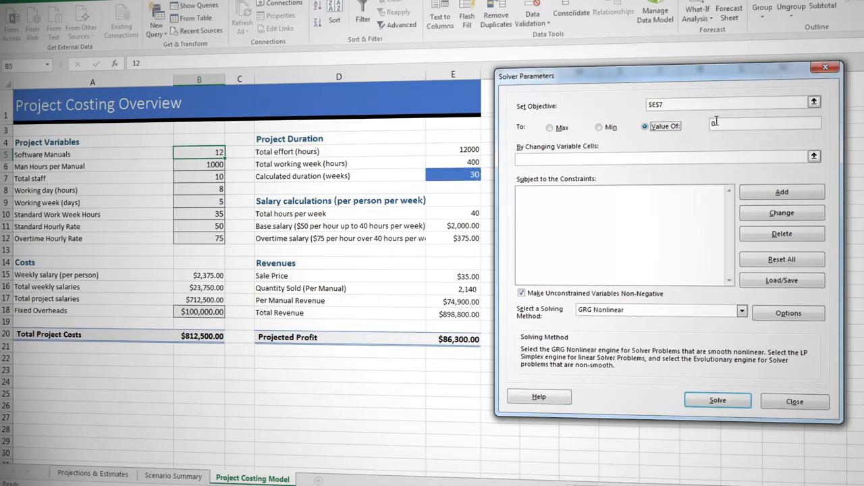
pyautogui.write('20')
# - Use total staff, working day and working week (B7:B9) as the variable cells and run Solver
pyautogui.click(674, 155)
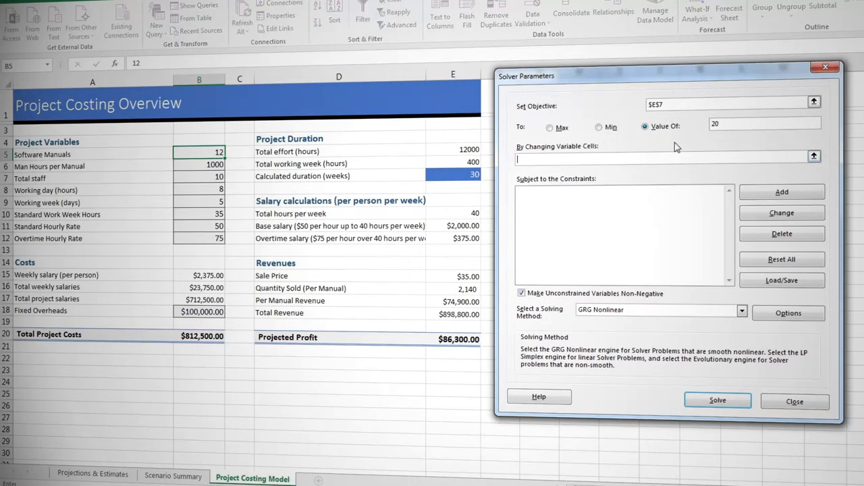
pyautogui.click(213, 178)
pyautogui.moveTo(213, 177); pyautogui.dragTo(217, 200)
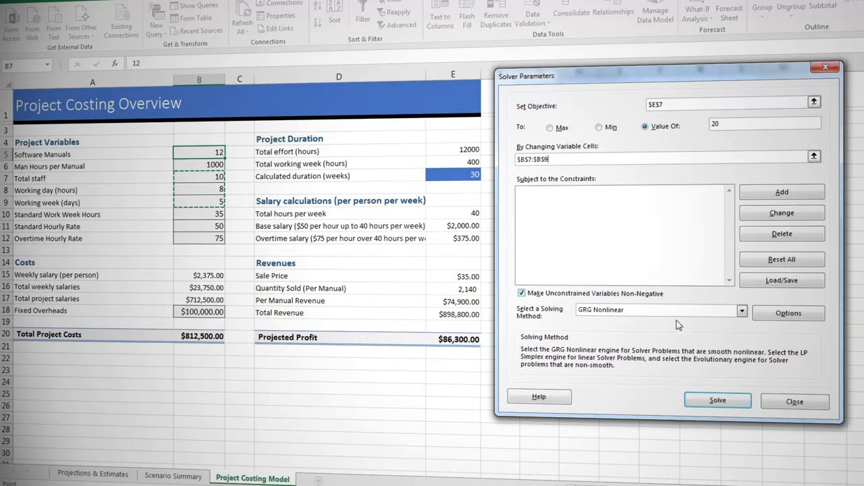
pyautogui.click(707, 401)
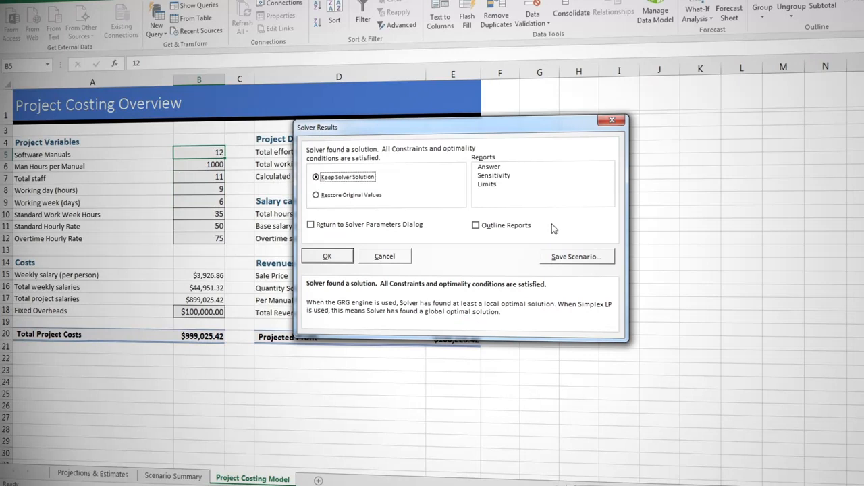
# - Save the Solver solution as a scenario named "20 Weeks" and restore the original values
pyautogui.moveTo(400, 129); pyautogui.dragTo(596, 130)
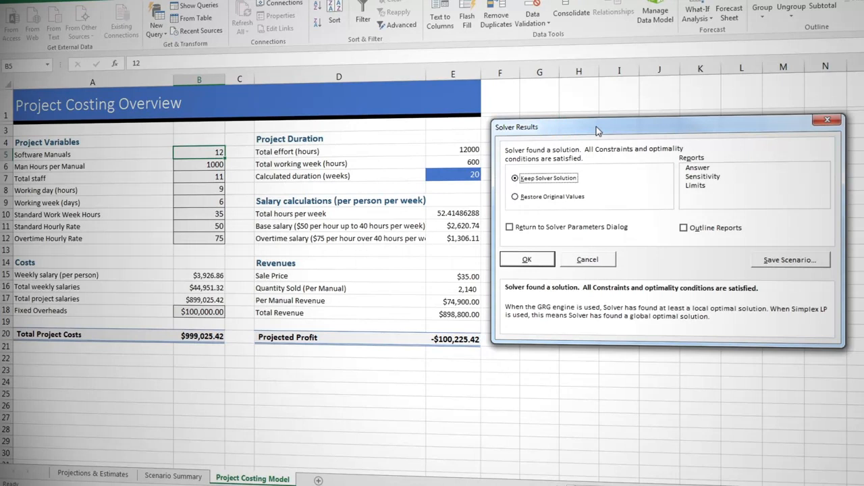
pyautogui.click(777, 260)
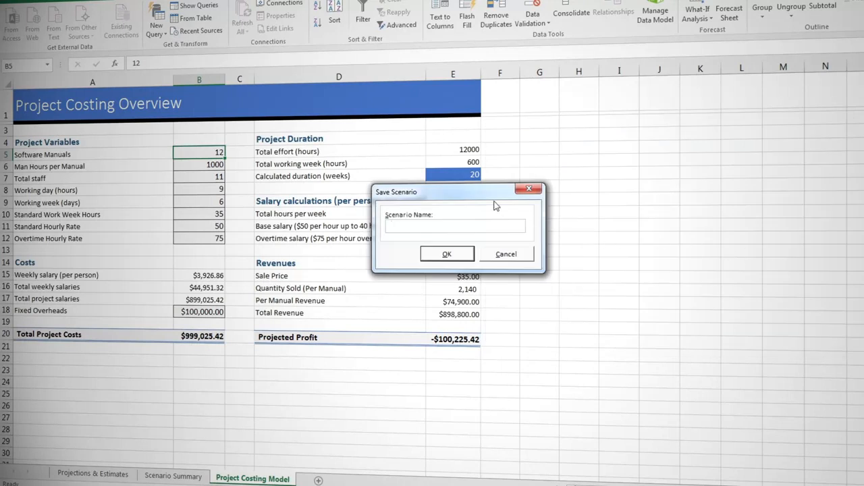
pyautogui.write('20 Weeks')
pyautogui.press('Return')
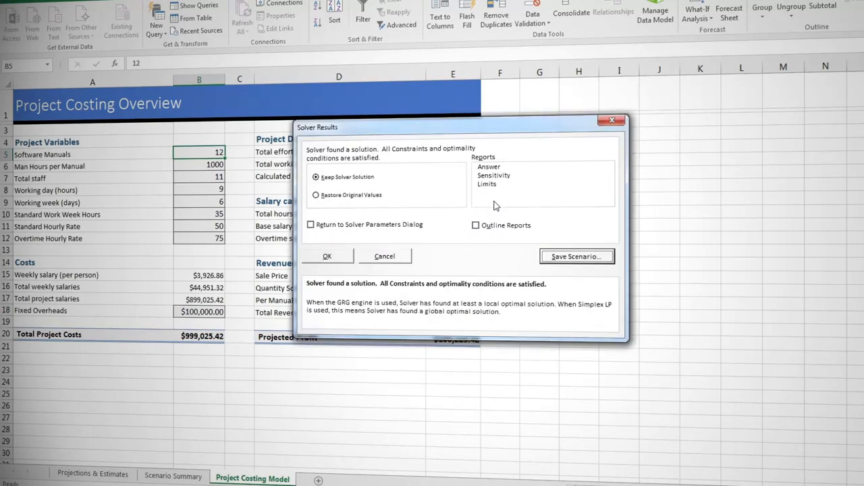
pyautogui.click(358, 195)
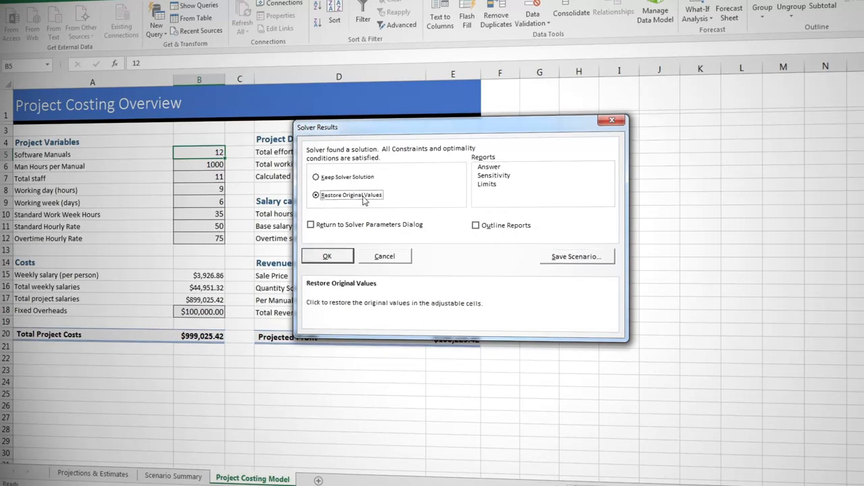
pyautogui.click(327, 257)
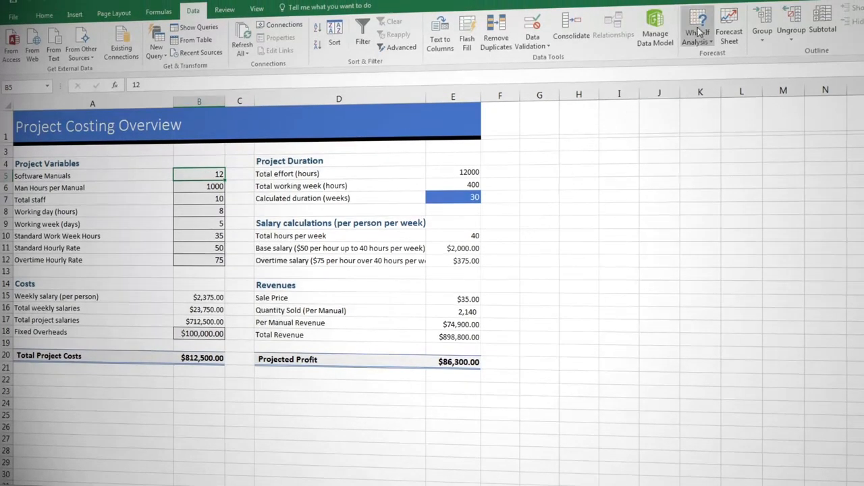
# - Add a scenario named "30 Weeks" for changing cells B7:B9, keeping their values of 10, 8 and 5
pyautogui.click(699, 33)
pyautogui.click(707, 55)
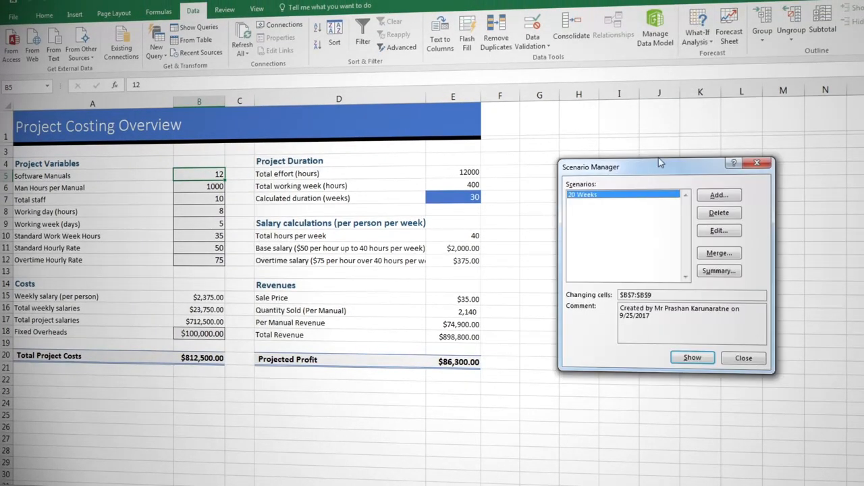
pyautogui.click(703, 195)
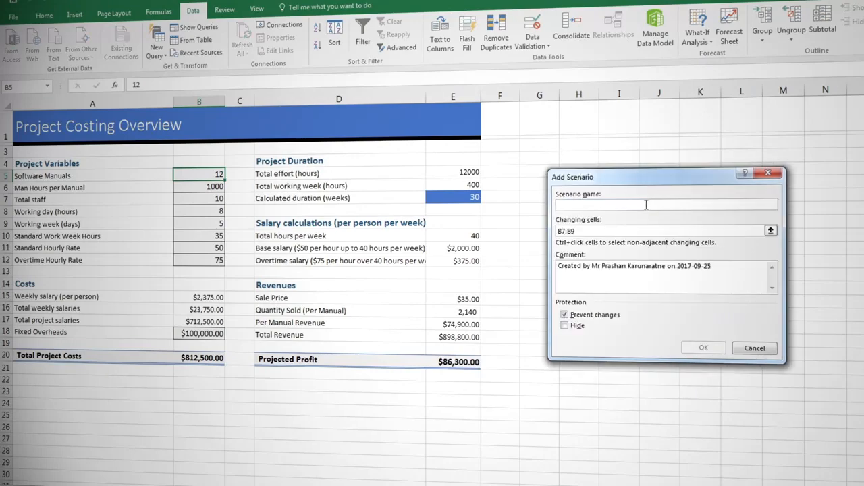
pyautogui.write('30')
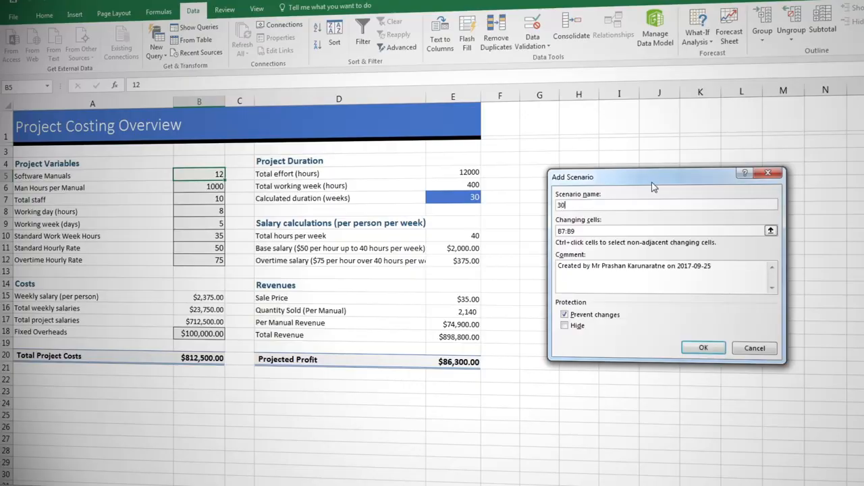
pyautogui.write(' Hours')
pyautogui.click(695, 346)
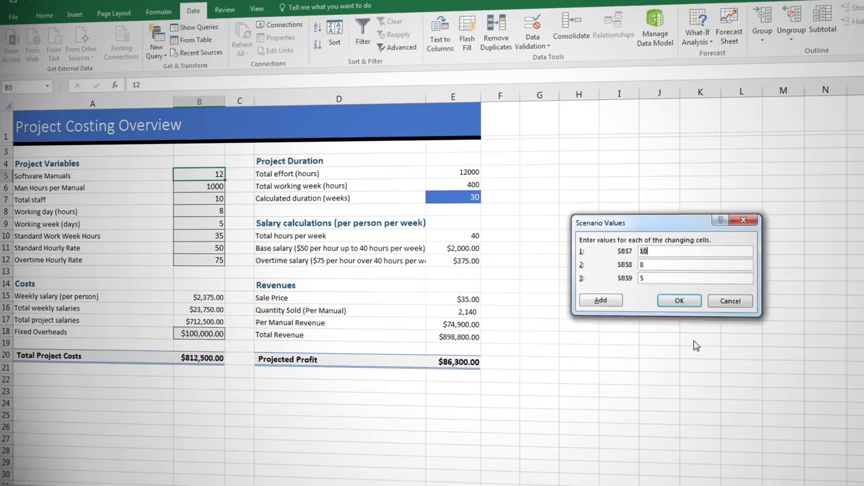
pyautogui.click(662, 300)
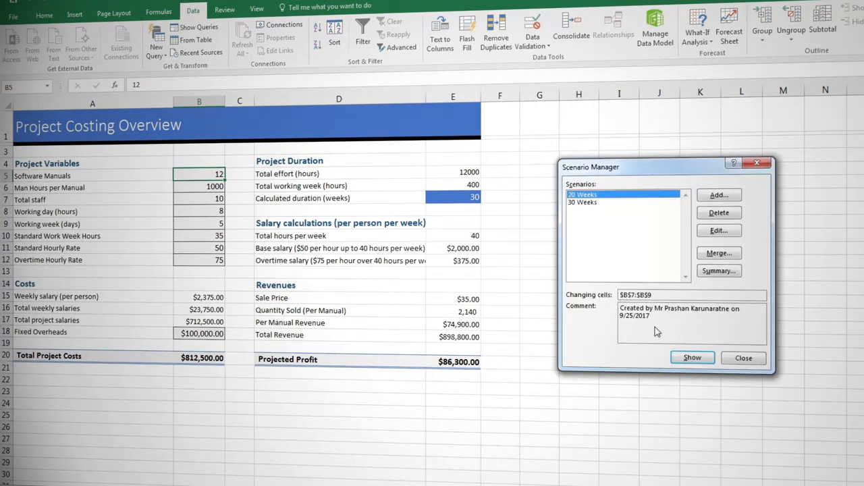
pyautogui.click(742, 359)
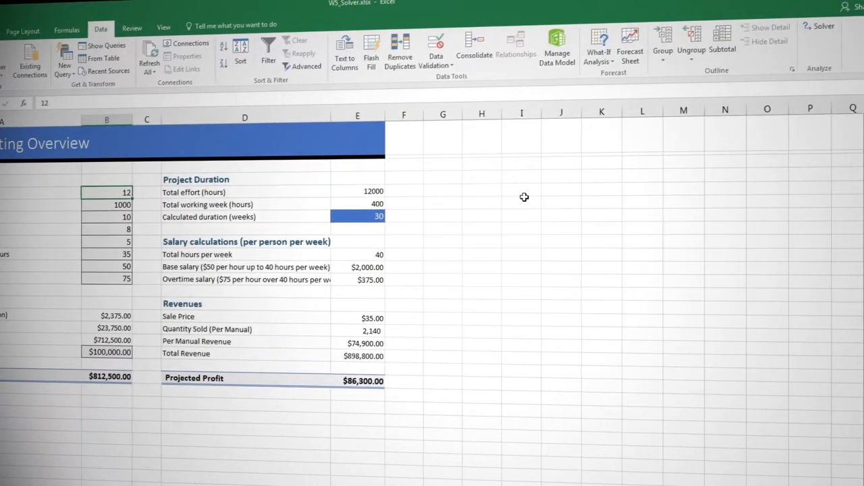
# - Add a Solver constraint limiting total staff in B7 to <= 12
pyautogui.click(819, 27)
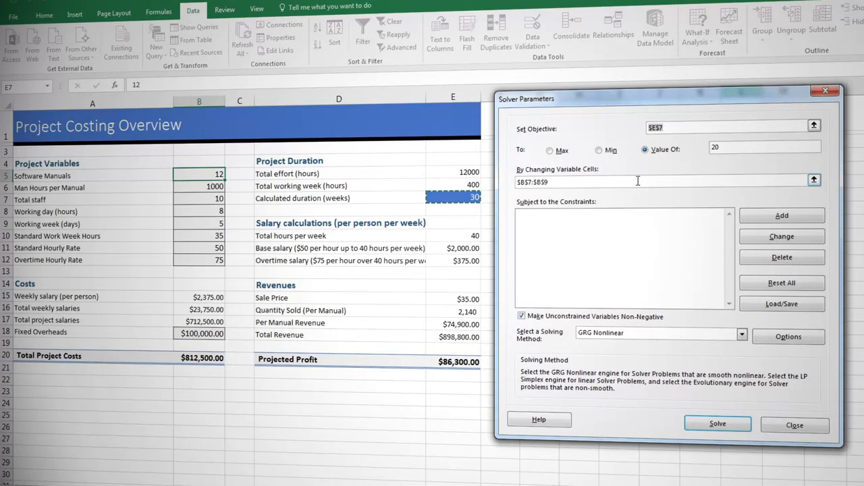
pyautogui.click(771, 218)
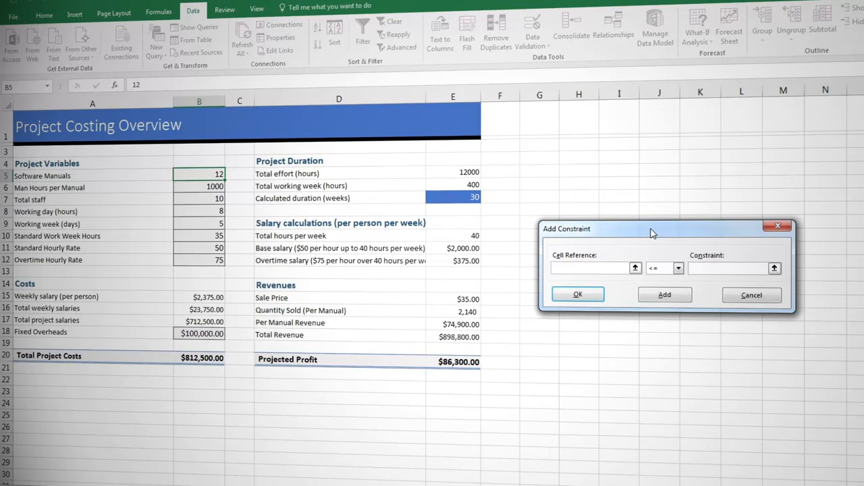
pyautogui.click(214, 201)
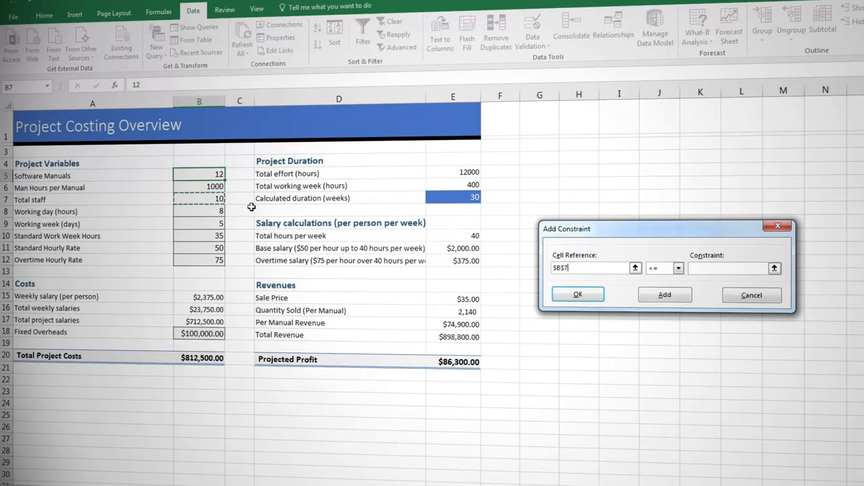
pyautogui.click(726, 270)
pyautogui.write('12')
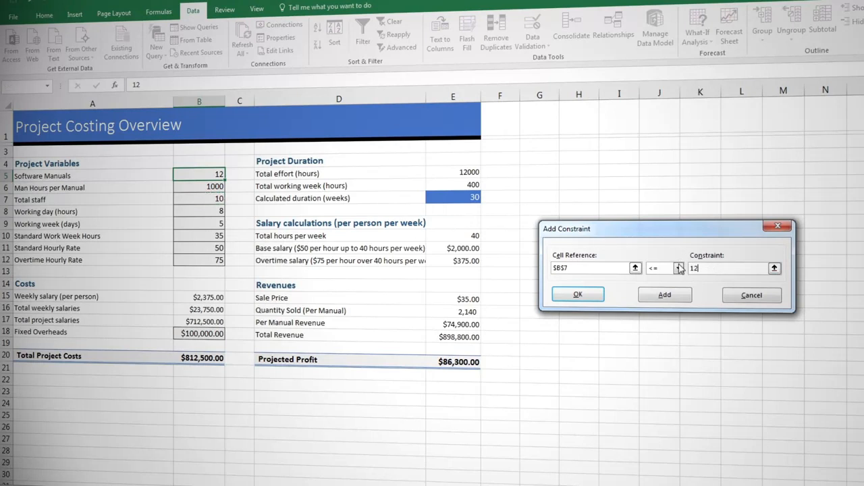
pyautogui.click(678, 268)
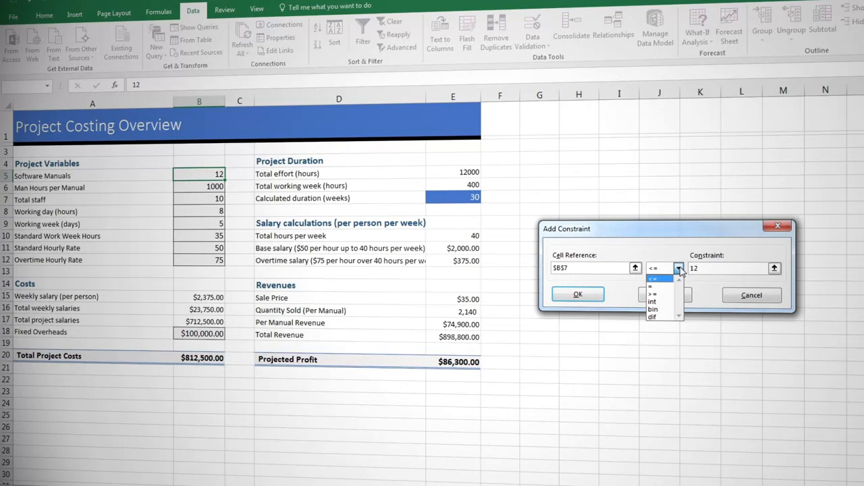
pyautogui.click(680, 271)
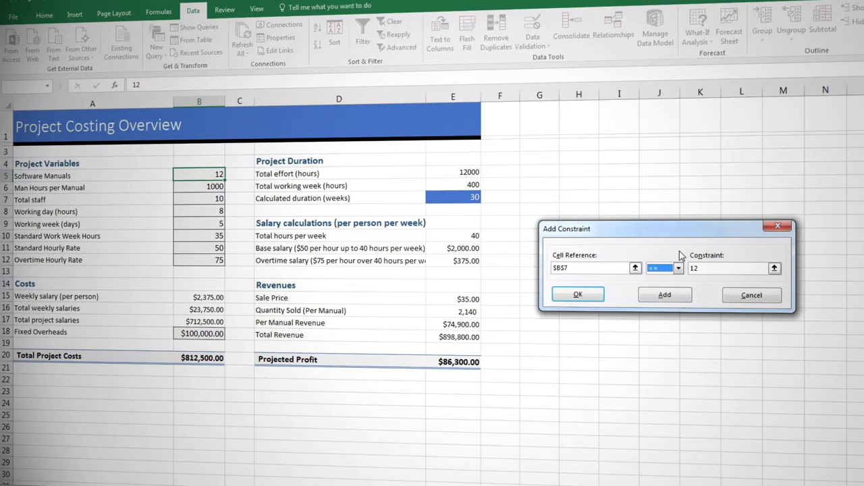
pyautogui.click(676, 298)
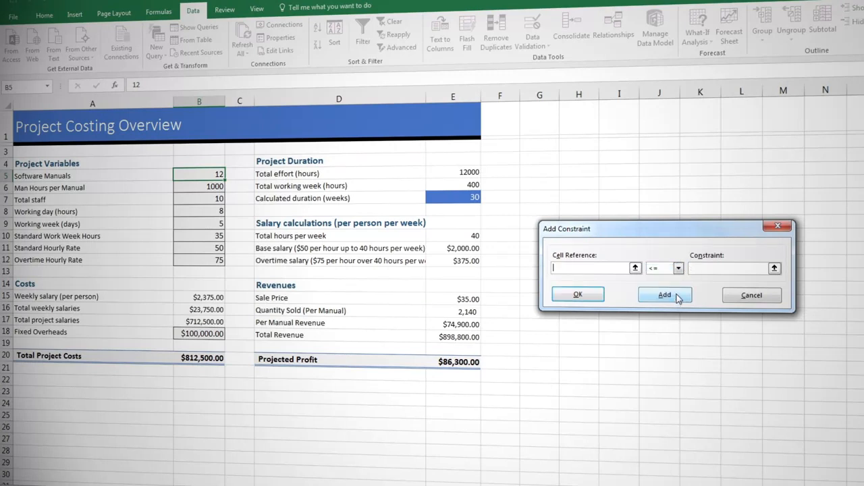
# - Add Solver constraints limiting working day hours in B8 to <= 8 and working week days in B9 to <= 6
pyautogui.click(209, 212)
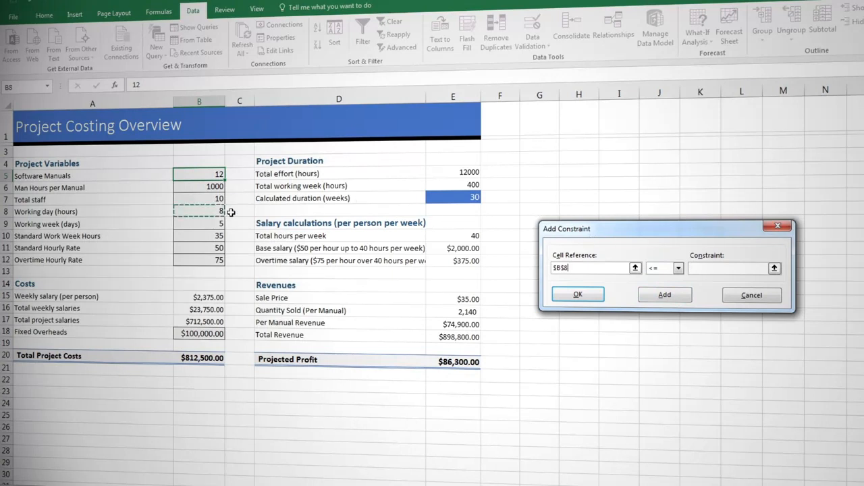
pyautogui.click(702, 268)
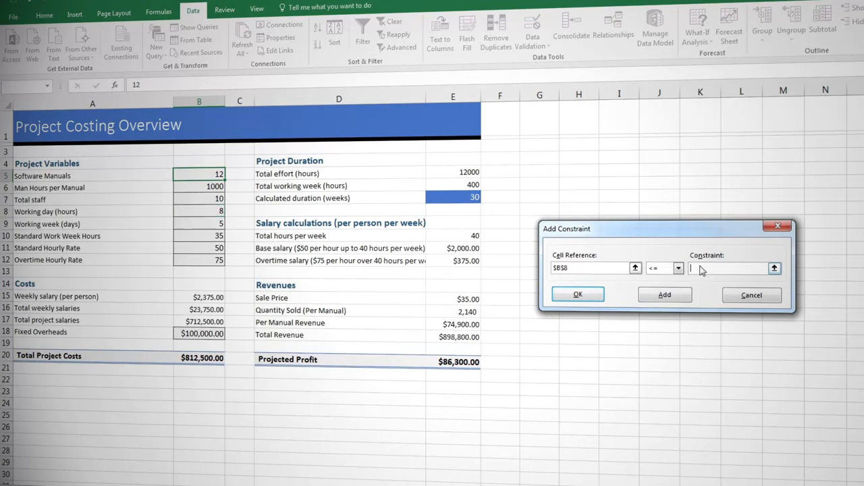
pyautogui.click(666, 295)
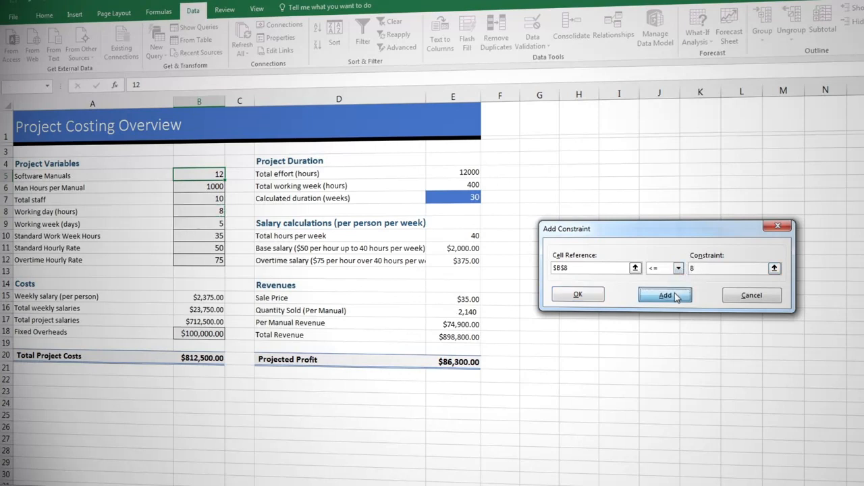
pyautogui.click(212, 223)
pyautogui.click(718, 270)
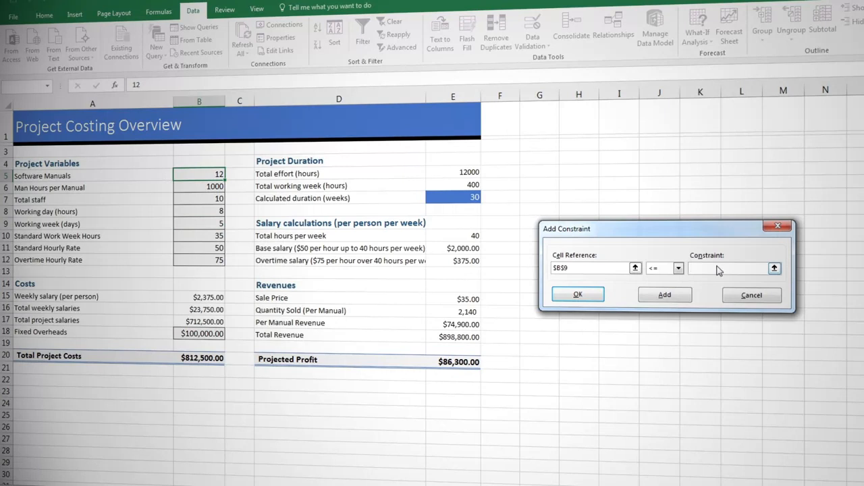
pyautogui.write('6')
pyautogui.click(578, 295)
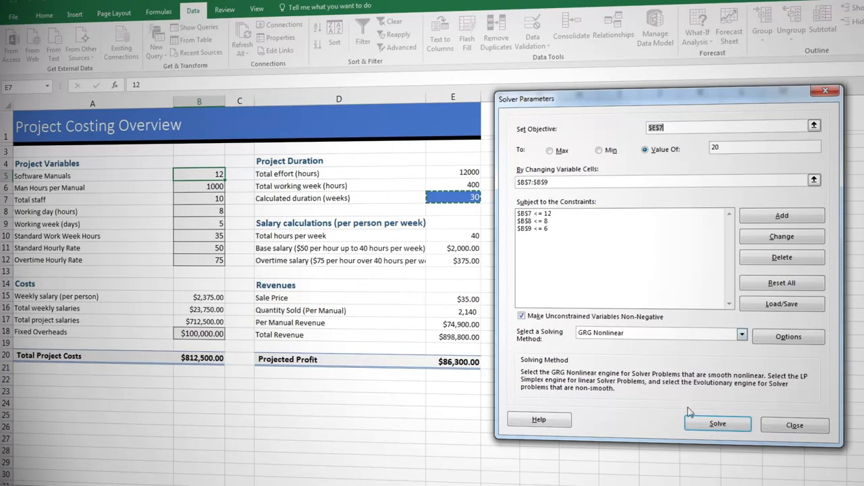
# - Run Solver with the three constraints for the 20-week target and save its result as a scenario named "21 Weeks"
pyautogui.click(716, 424)
pyautogui.moveTo(502, 144); pyautogui.dragTo(714, 153)
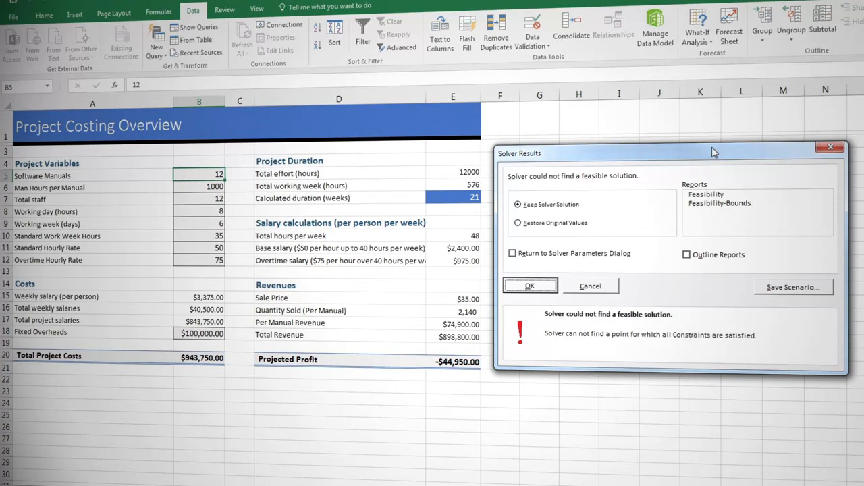
pyautogui.click(779, 287)
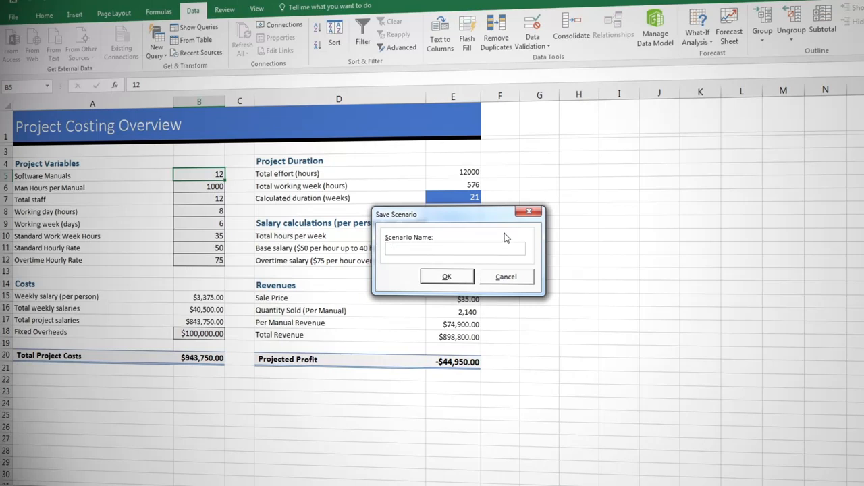
pyautogui.write('21 Weeks')
pyautogui.click(462, 276)
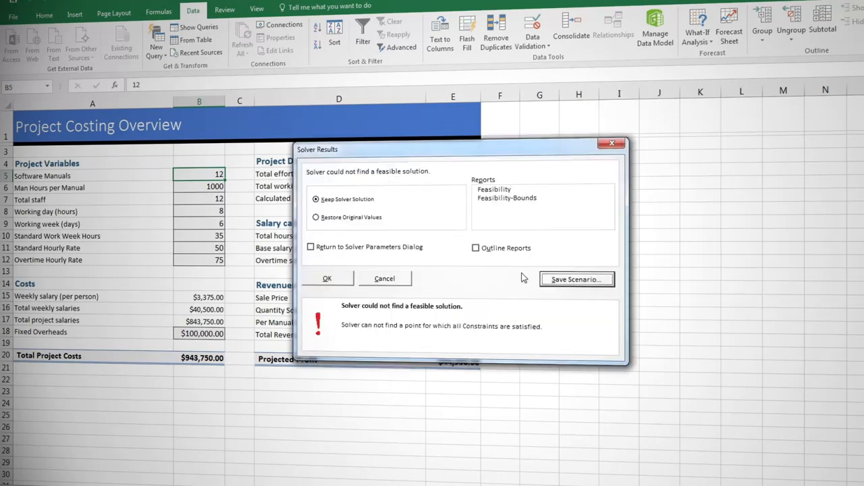
# - Restore the original values and return to the Solver parameters
pyautogui.click(345, 218)
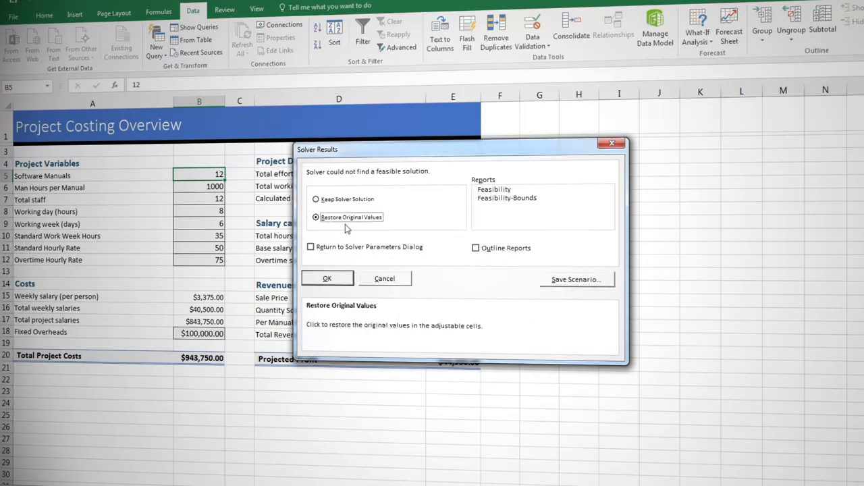
pyautogui.click(348, 249)
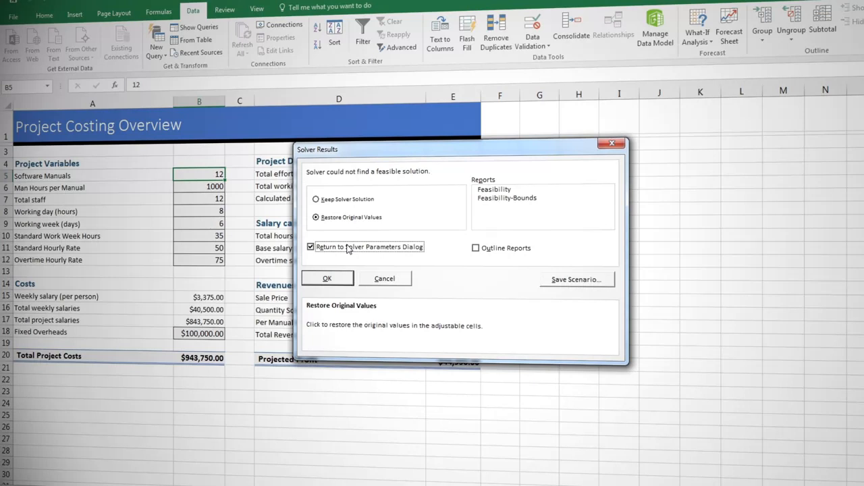
pyautogui.click(333, 279)
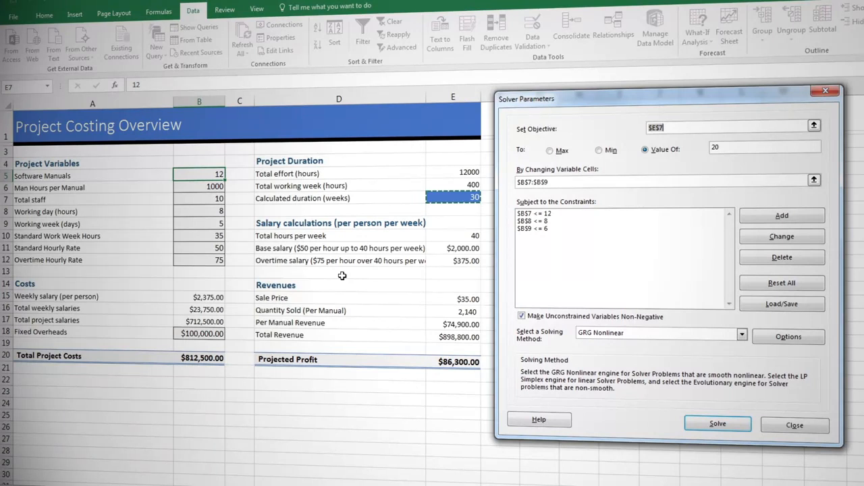
# - Set the Solver objective to maximize the projected profit in E20 and solve with the existing constraints
pyautogui.click(451, 362)
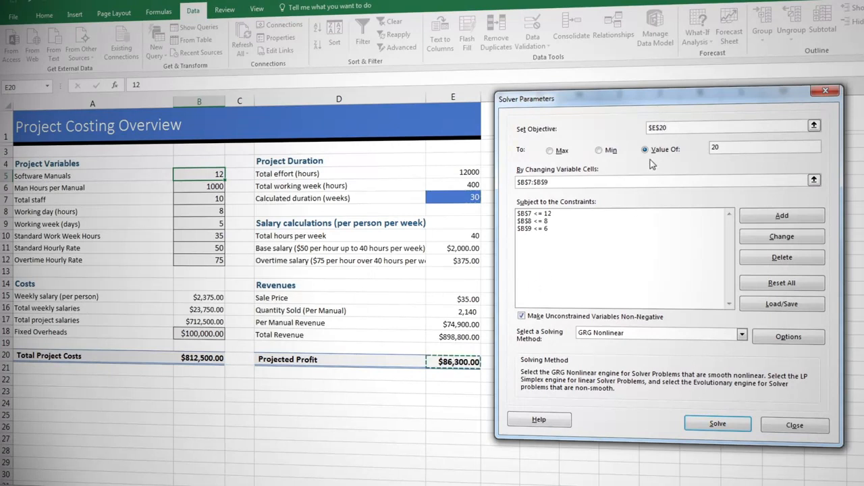
pyautogui.click(559, 151)
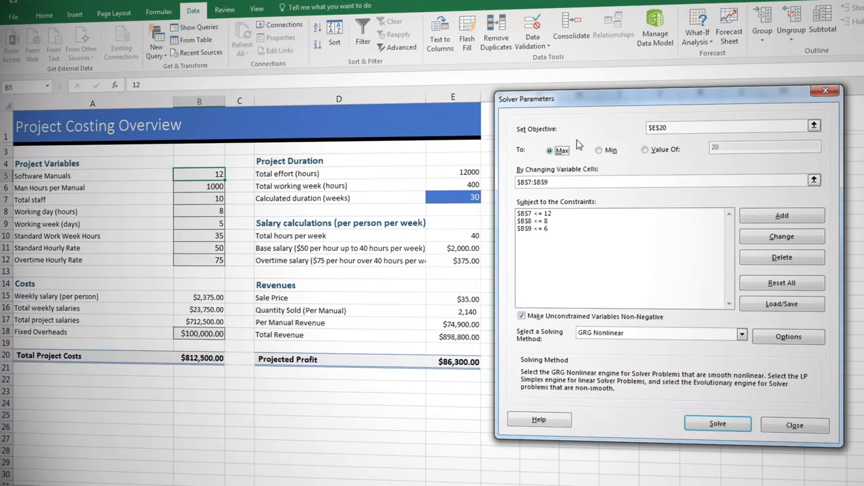
pyautogui.click(712, 422)
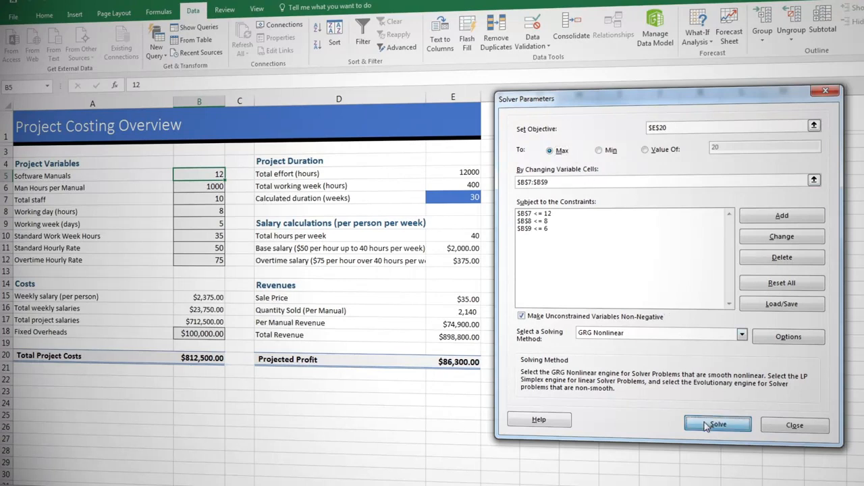
pyautogui.moveTo(480, 157); pyautogui.dragTo(696, 158)
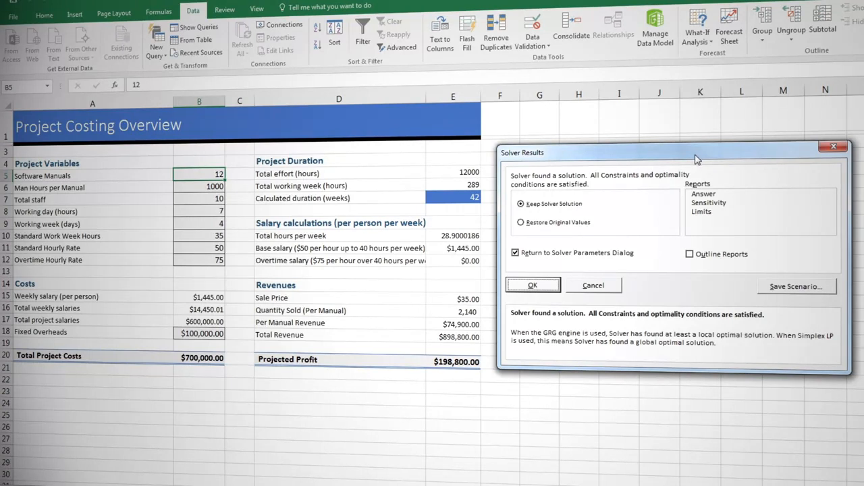
# - Save the maximum-profit result as a scenario named "42 Weeks" and keep the Solver solution without returning to the Solver parameters
pyautogui.click(786, 286)
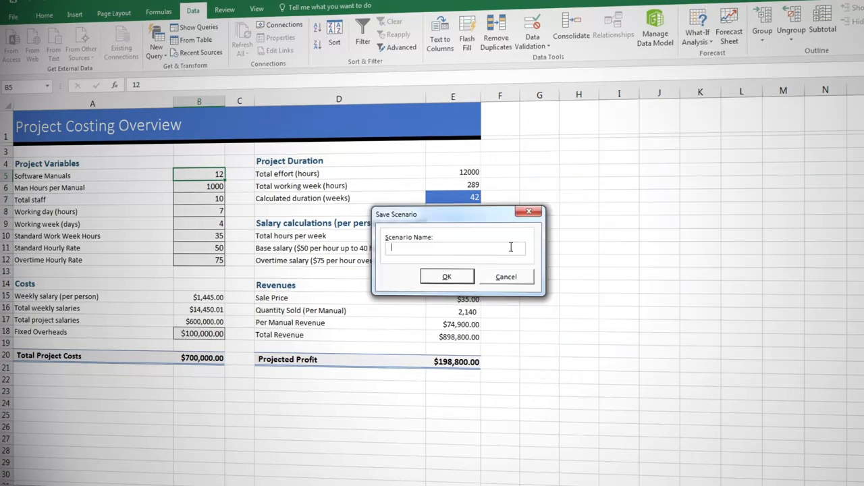
pyautogui.write('42 Weeks')
pyautogui.click(462, 279)
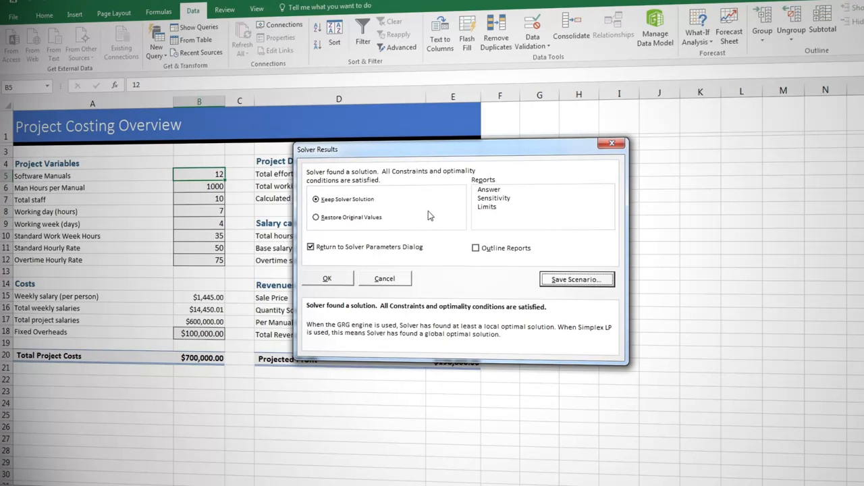
pyautogui.click(401, 247)
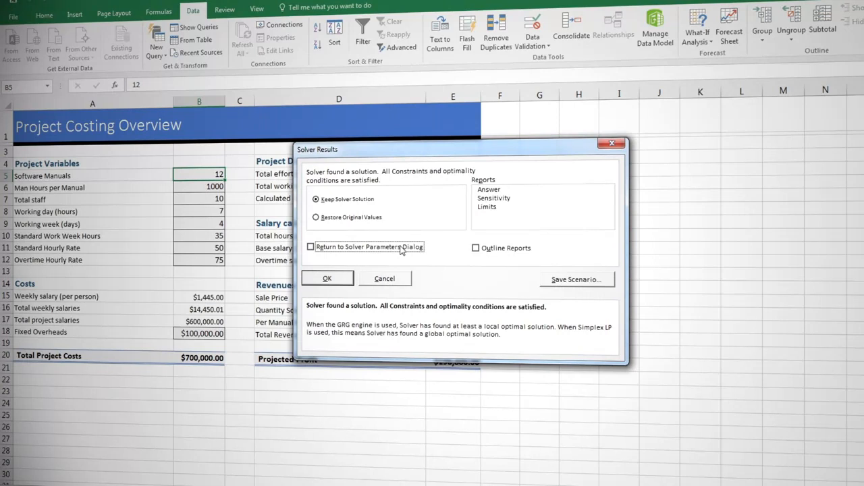
pyautogui.click(342, 279)
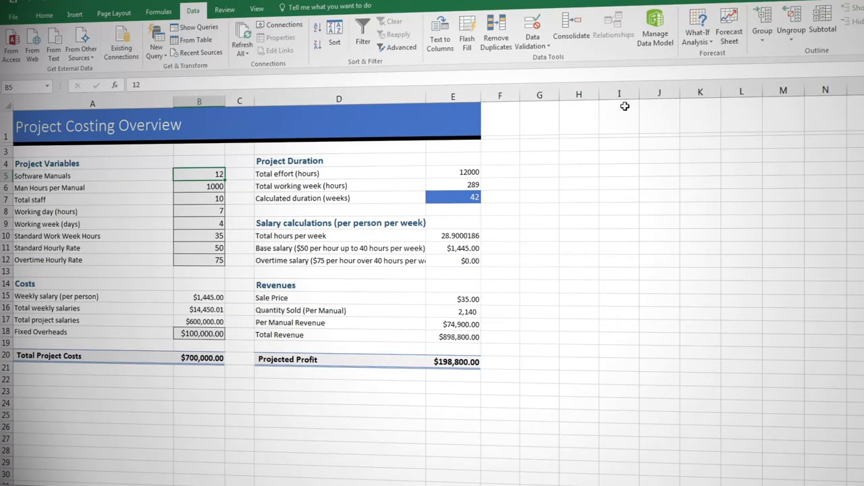
# - Generate a scenario summary from the Scenario Manager to compare the saved scenarios
pyautogui.click(700, 38)
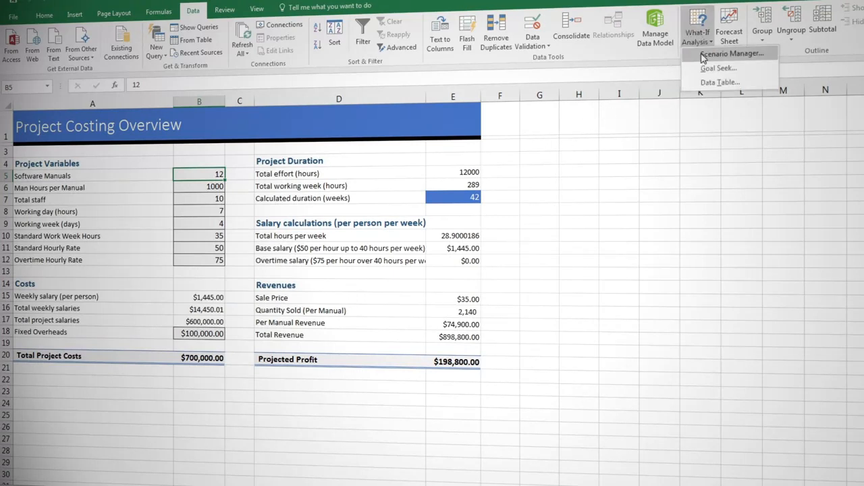
pyautogui.click(703, 56)
pyautogui.click(717, 270)
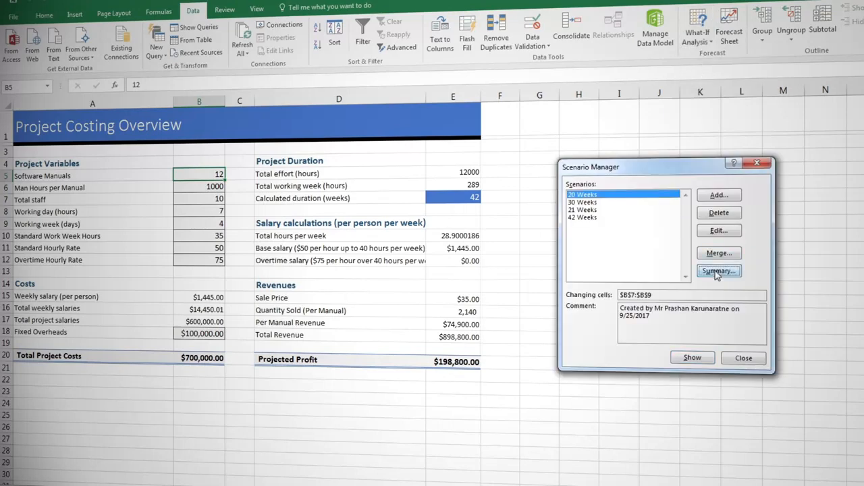
pyautogui.click(666, 305)
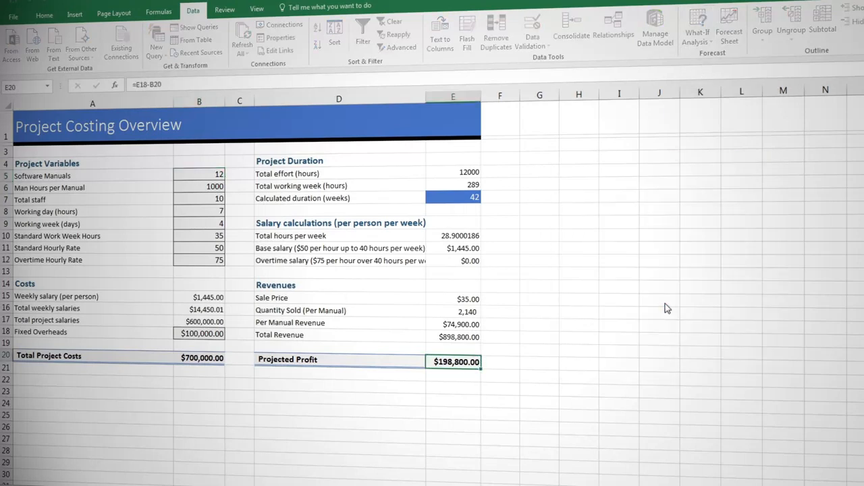